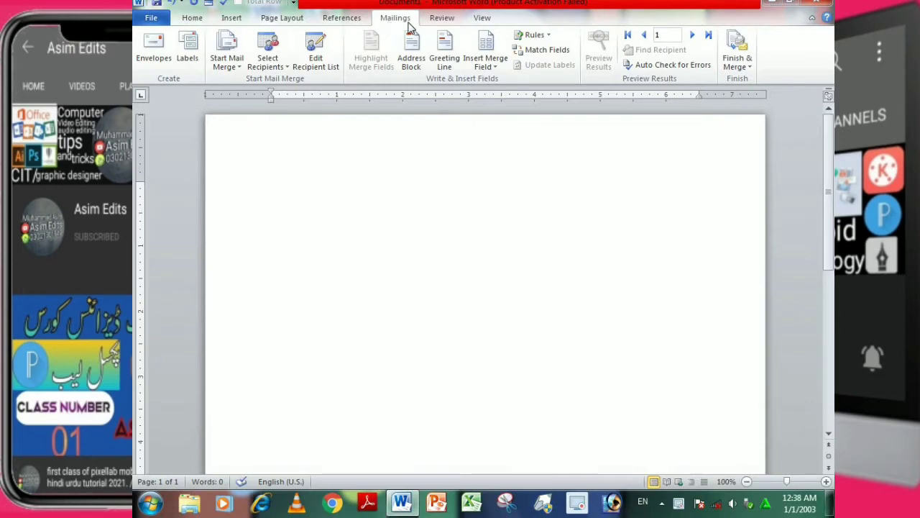
# Start the step-by-step mail merge wizard for letters, use the current document, and advance to recipient selection.
pyautogui.click(234, 69)
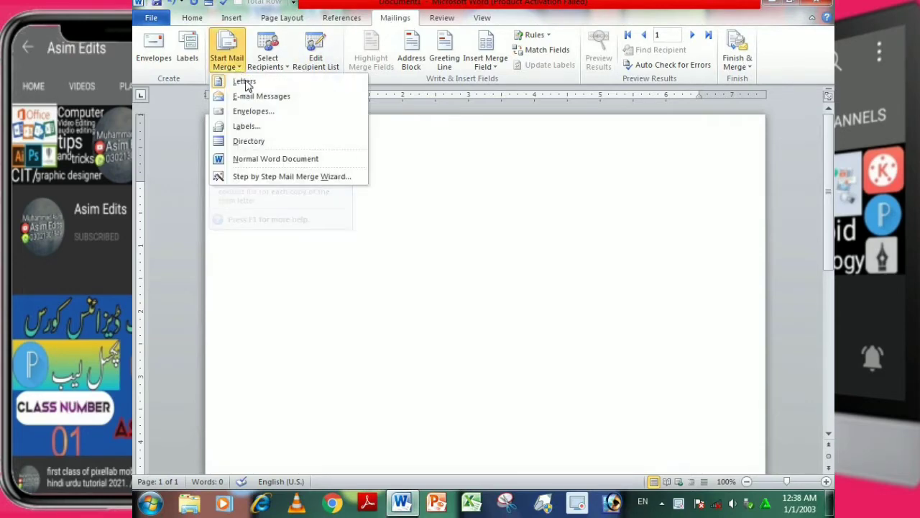
pyautogui.click(282, 186)
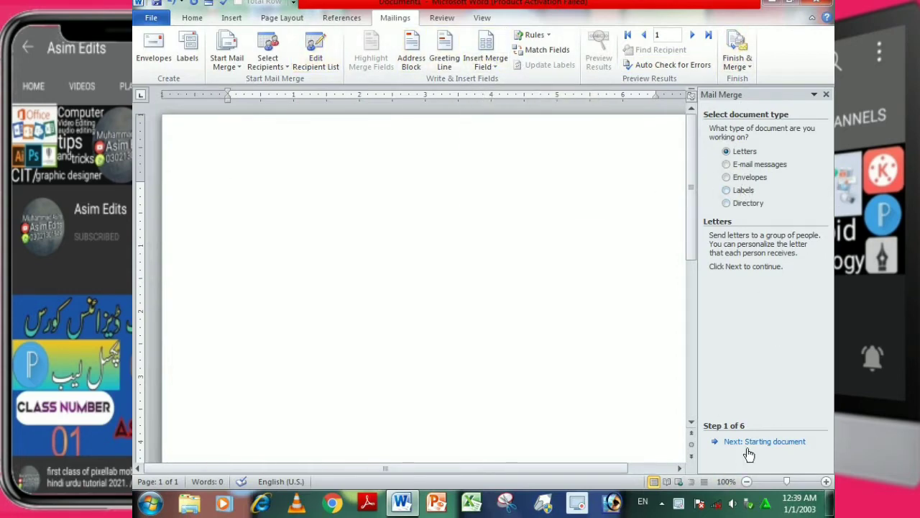
pyautogui.click(794, 444)
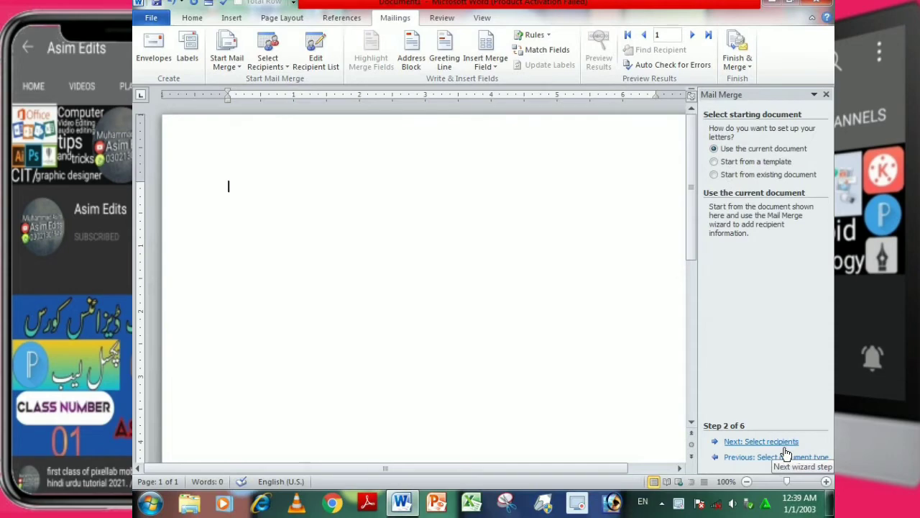
pyautogui.click(786, 443)
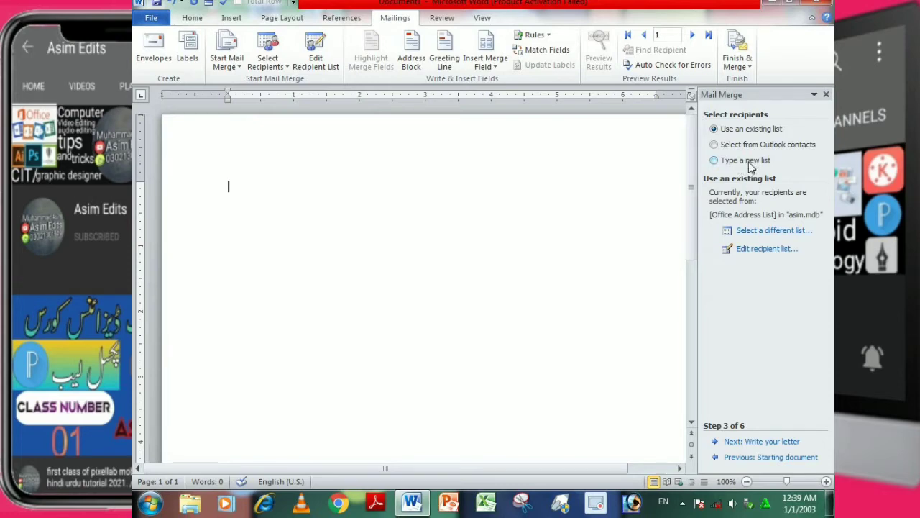
pyautogui.click(750, 165)
# Fill the letter body with placeholder paragraphs using =rand().
pyautogui.click(268, 215)
pyautogui.write('=rand()')
pyautogui.press('Return')
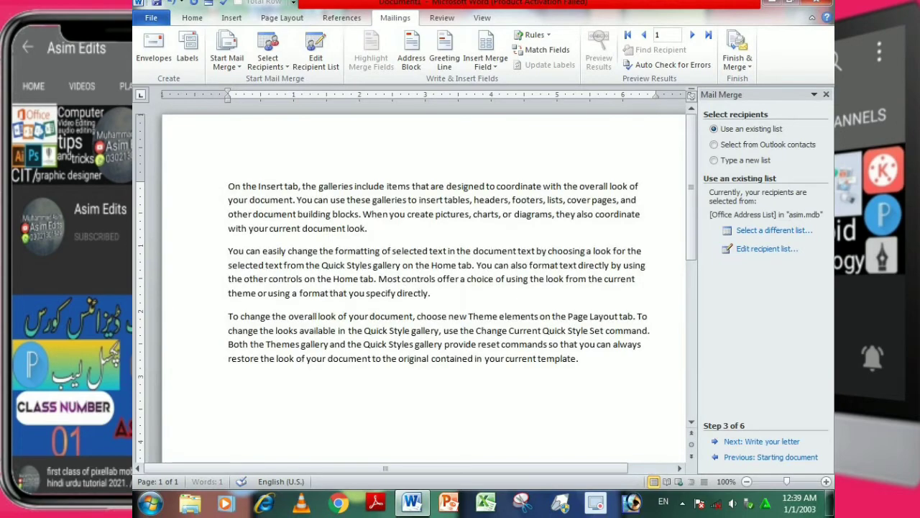
# Insert three blank lines above the first paragraph of the letter.
pyautogui.click(228, 187)
pyautogui.press('Return')
pyautogui.press('Return')
pyautogui.press('Return')
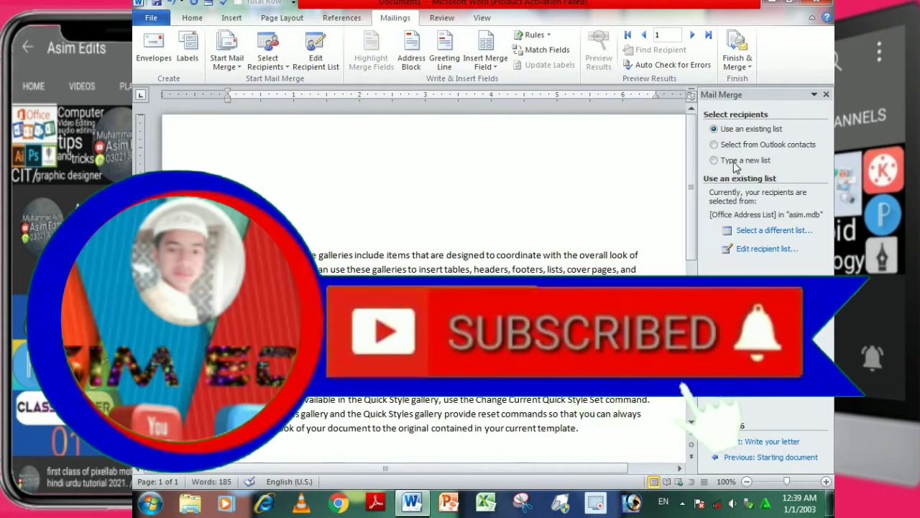
# Create a new typed recipient list and open its column customization.
pyautogui.click(762, 163)
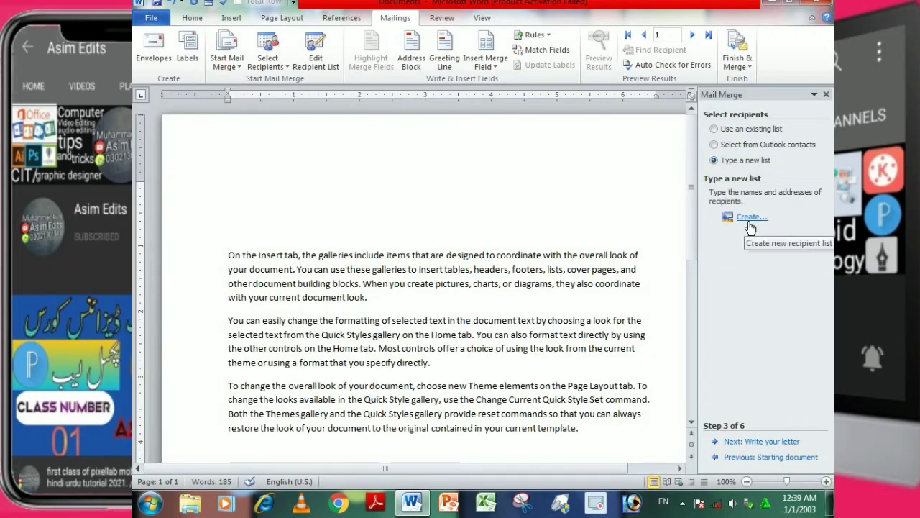
pyautogui.click(748, 220)
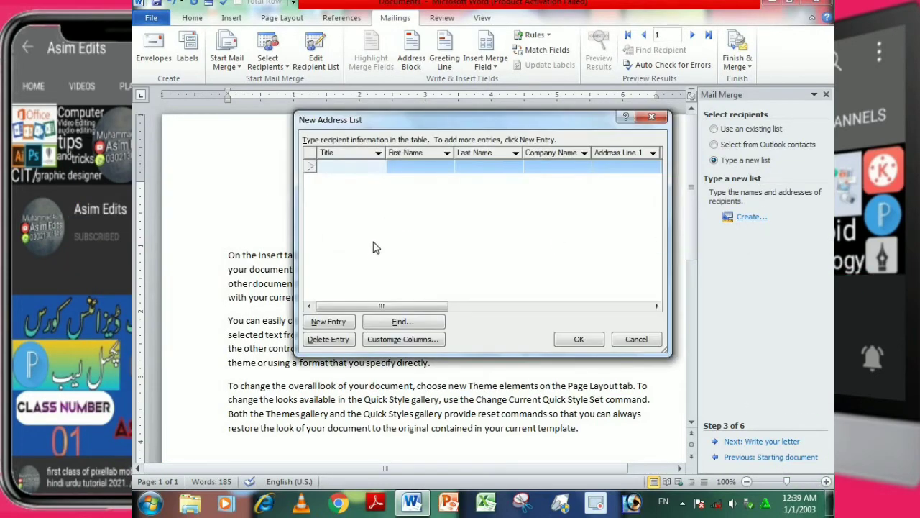
pyautogui.click(418, 342)
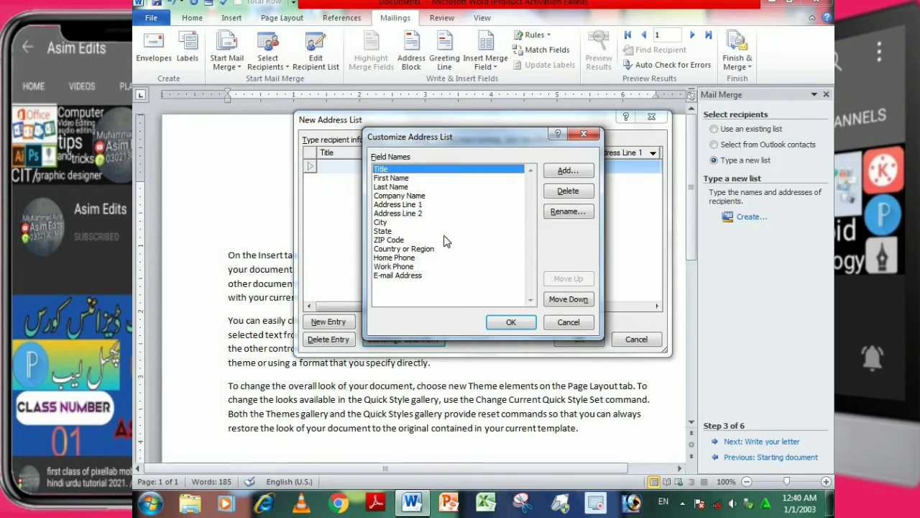
# Delete the E-mail Address and Work Phone fields from the address list columns.
pyautogui.click(418, 240)
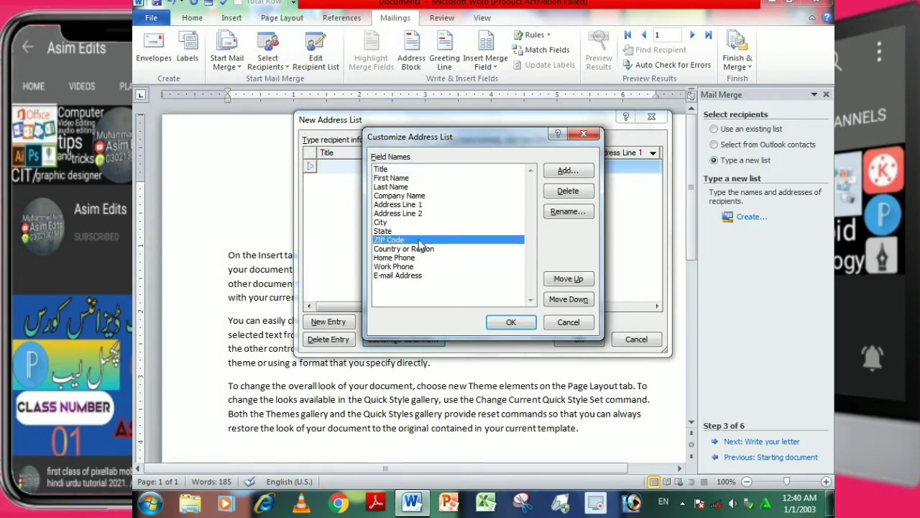
pyautogui.click(415, 277)
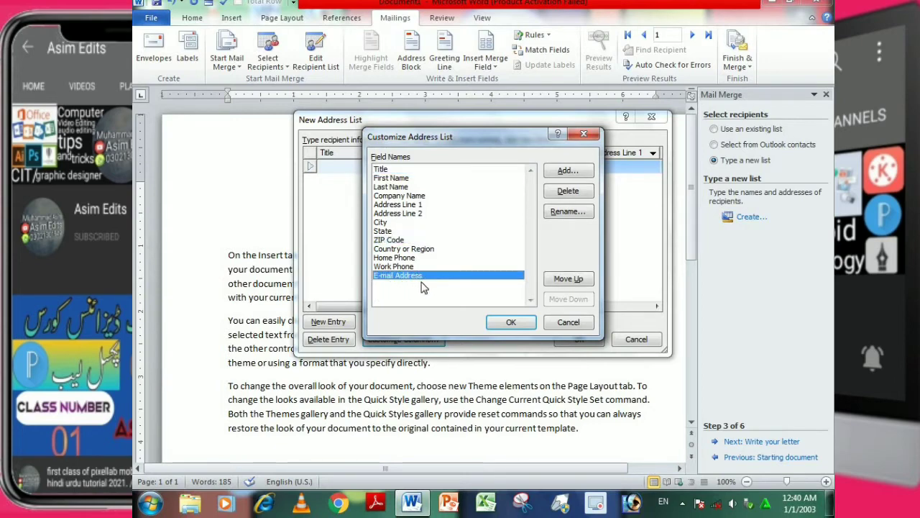
pyautogui.click(573, 200)
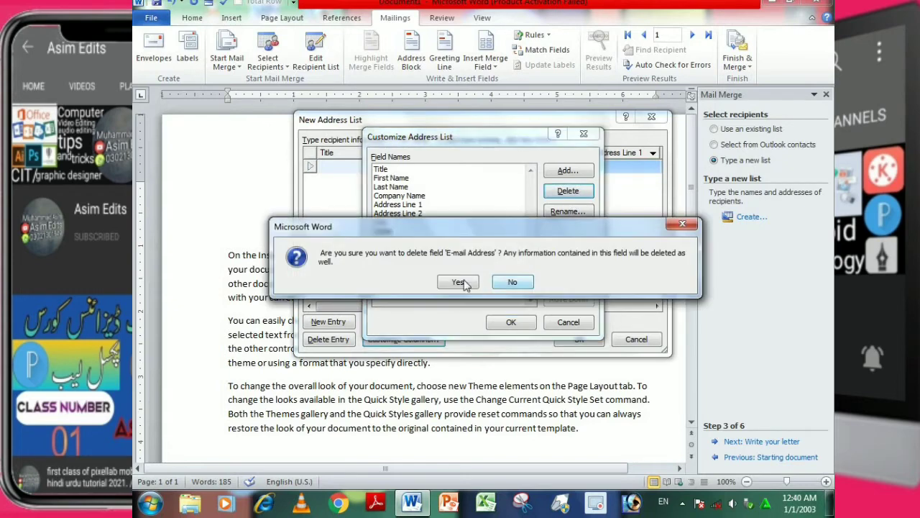
pyautogui.click(460, 280)
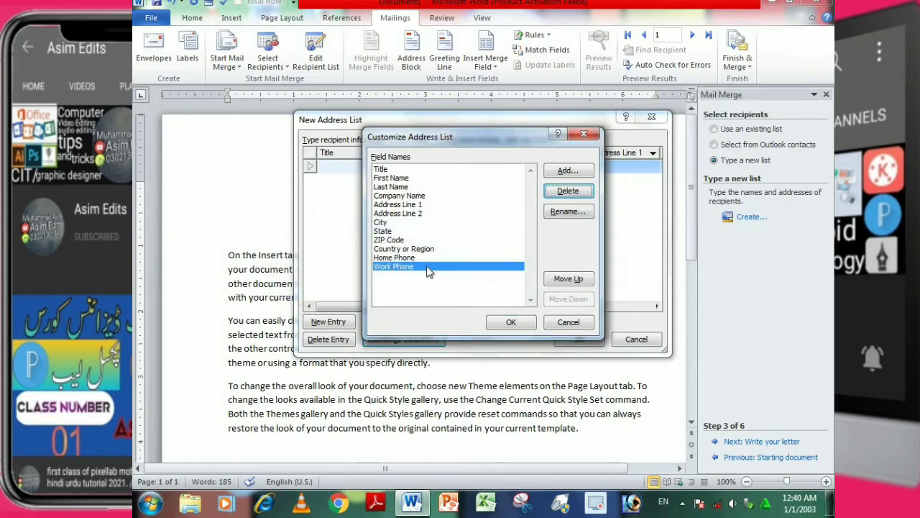
pyautogui.click(568, 191)
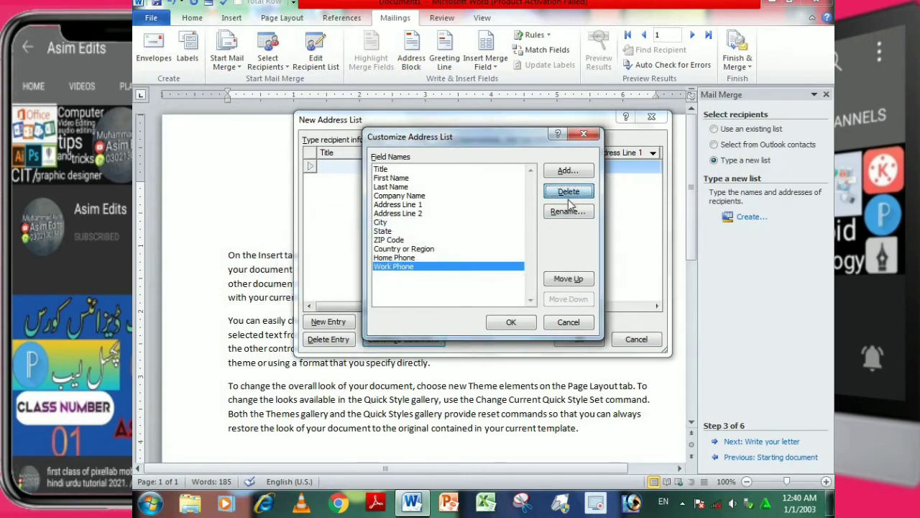
pyautogui.click(464, 281)
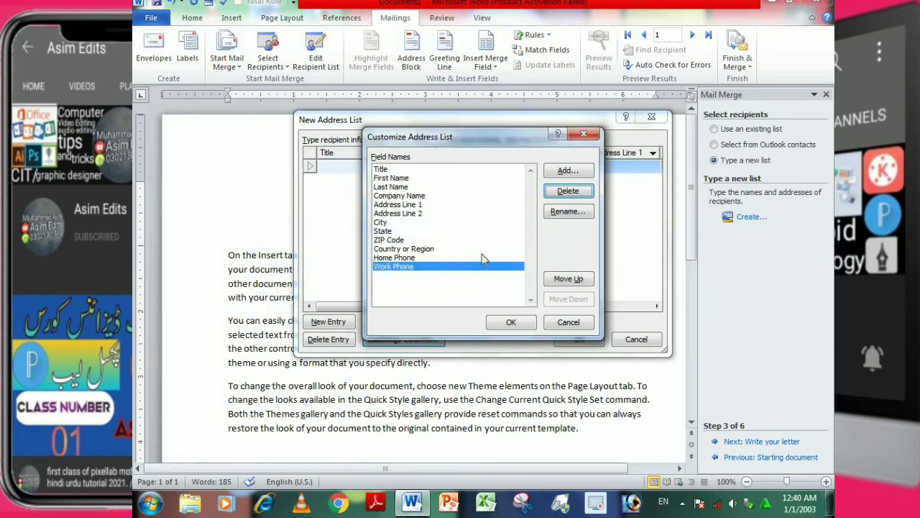
pyautogui.click(568, 192)
pyautogui.click(460, 282)
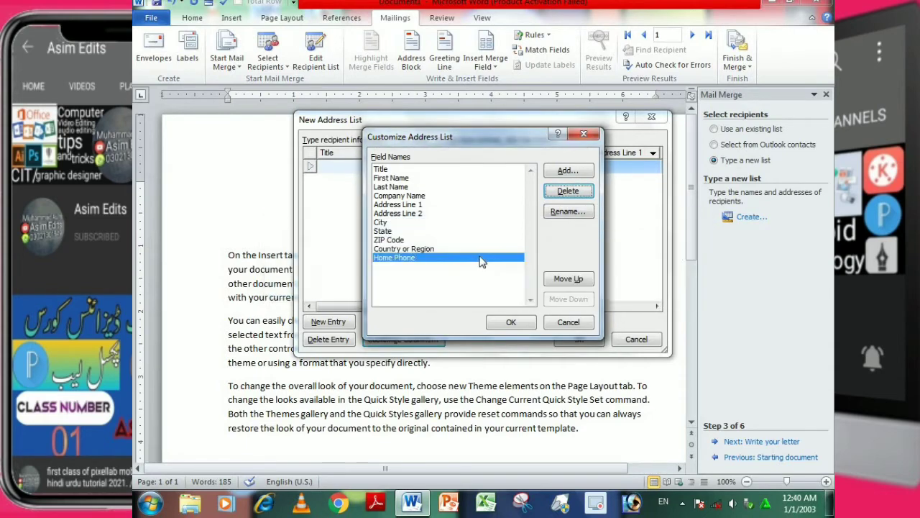
# Delete the Country or Region, ZIP Code and State fields from the address list.
pyautogui.click(429, 251)
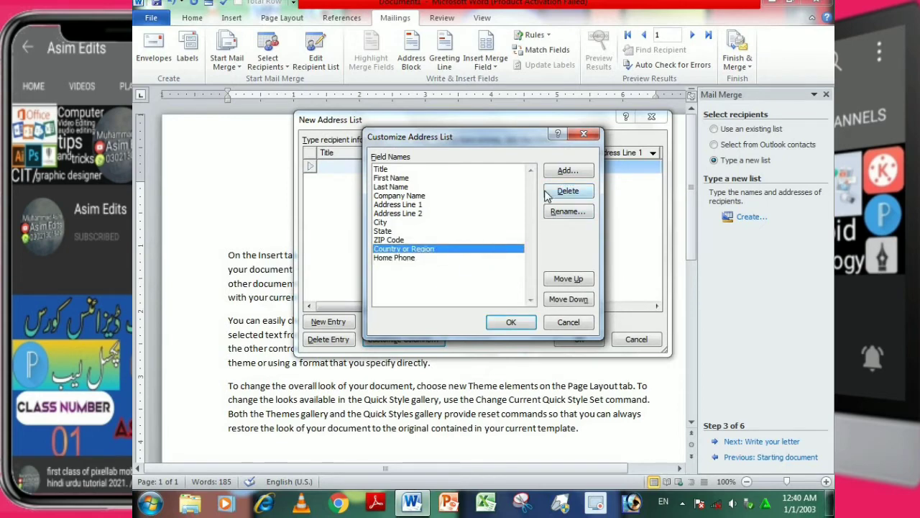
pyautogui.click(568, 191)
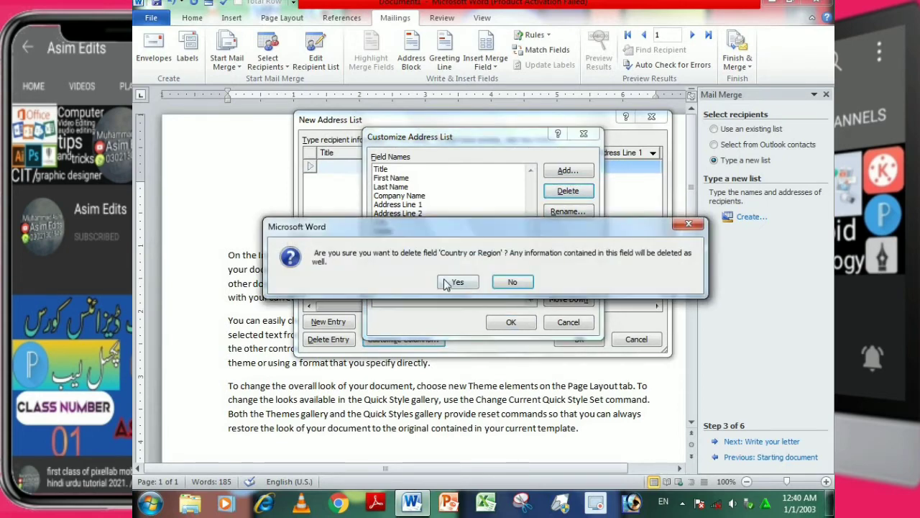
pyautogui.click(460, 282)
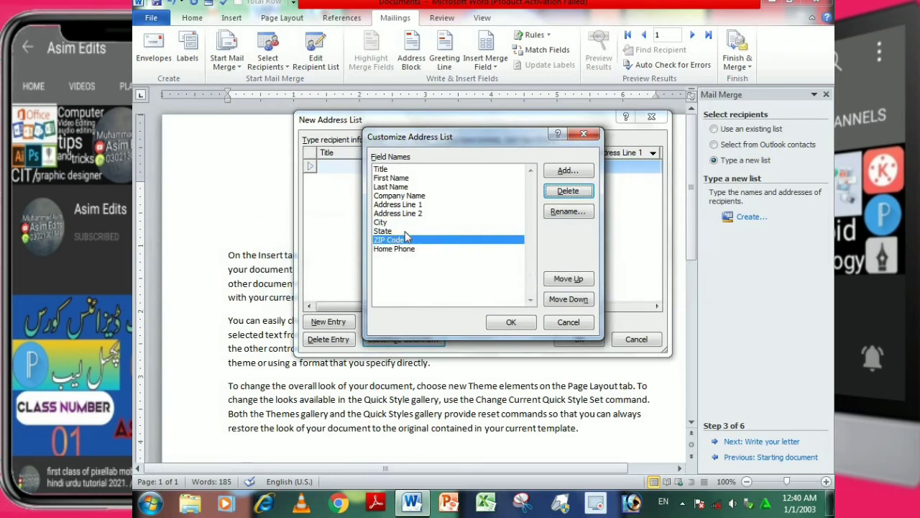
pyautogui.click(407, 241)
pyautogui.click(568, 191)
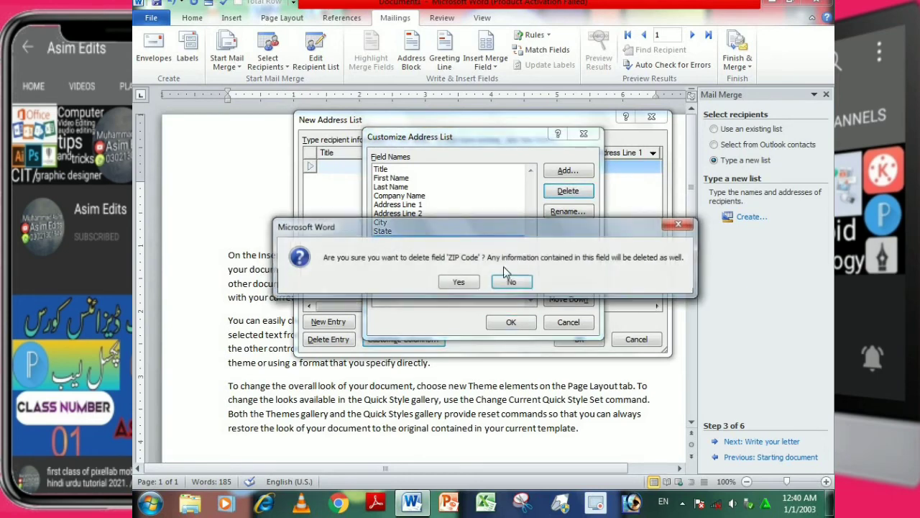
pyautogui.click(460, 282)
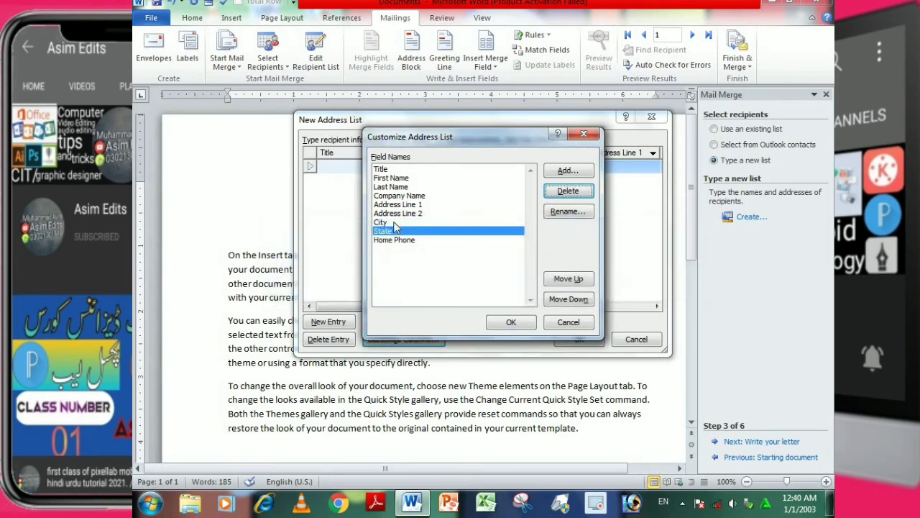
pyautogui.click(568, 191)
pyautogui.click(460, 283)
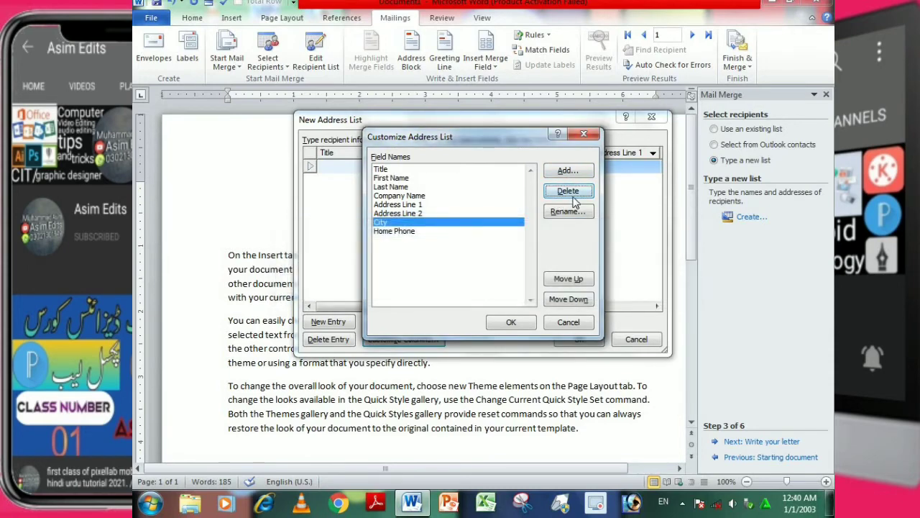
# Delete the City and Address Line 2 fields from the address list.
pyautogui.click(424, 214)
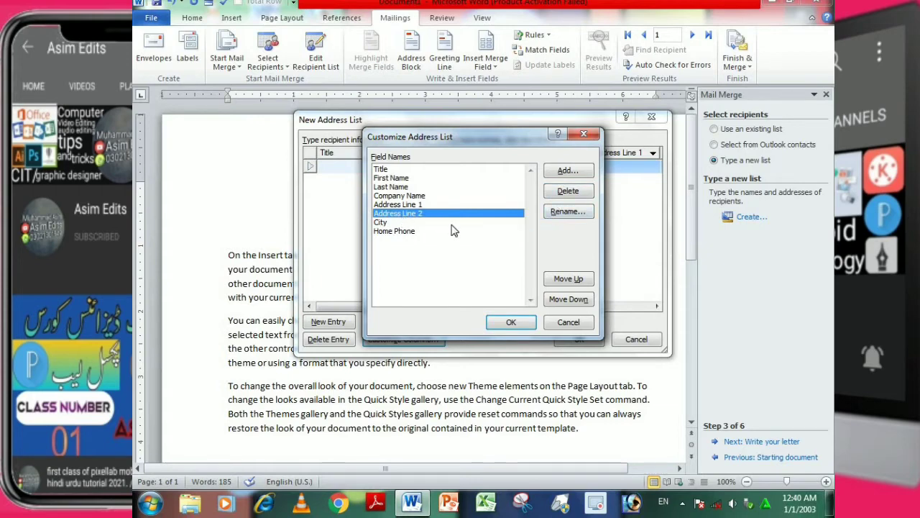
pyautogui.click(430, 223)
pyautogui.click(568, 190)
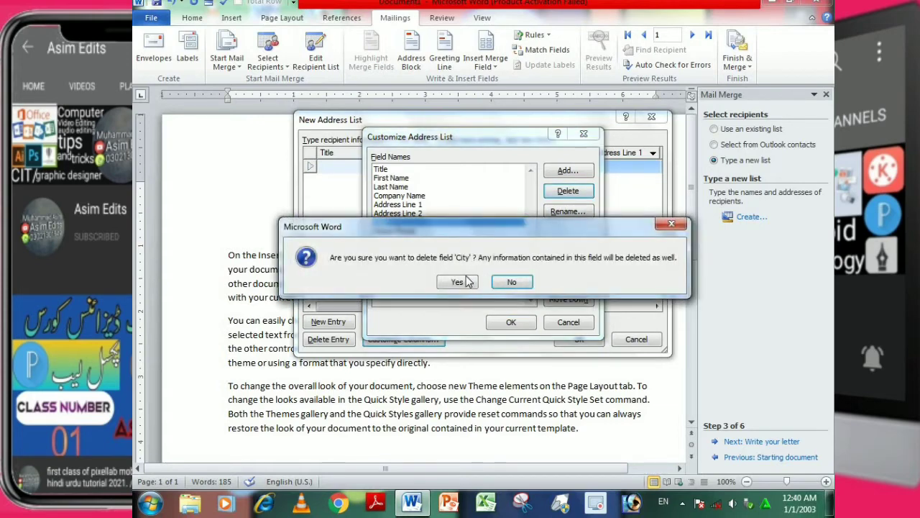
pyautogui.click(464, 281)
pyautogui.click(568, 190)
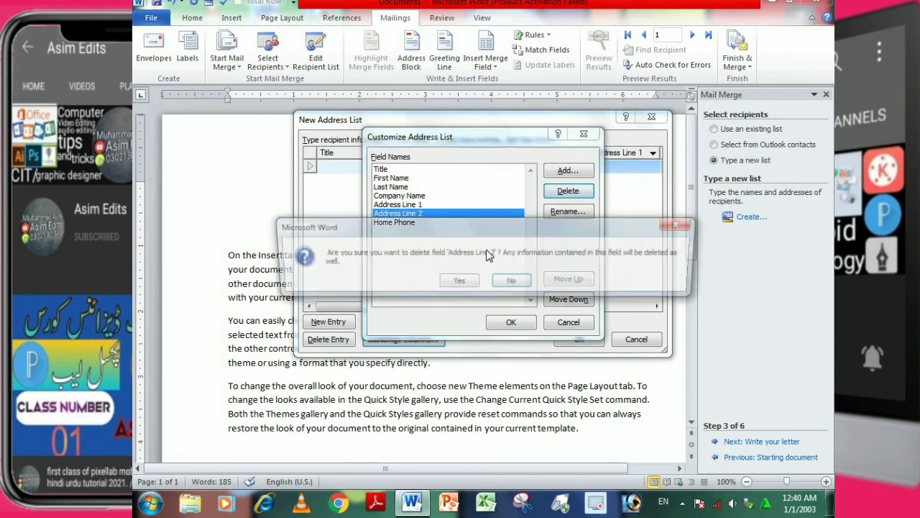
pyautogui.click(458, 282)
# Delete the Company Name, Last Name and Title fields, and apply the customized columns.
pyautogui.click(417, 197)
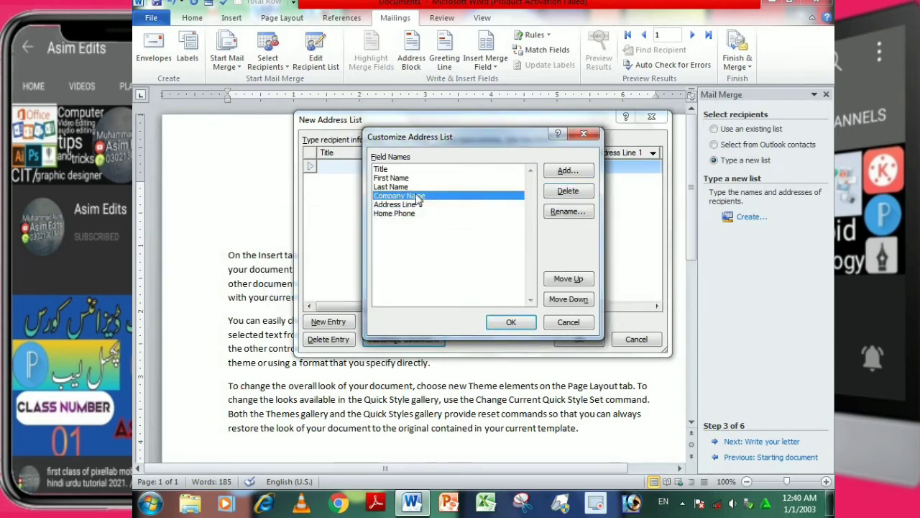
pyautogui.click(568, 191)
pyautogui.click(463, 281)
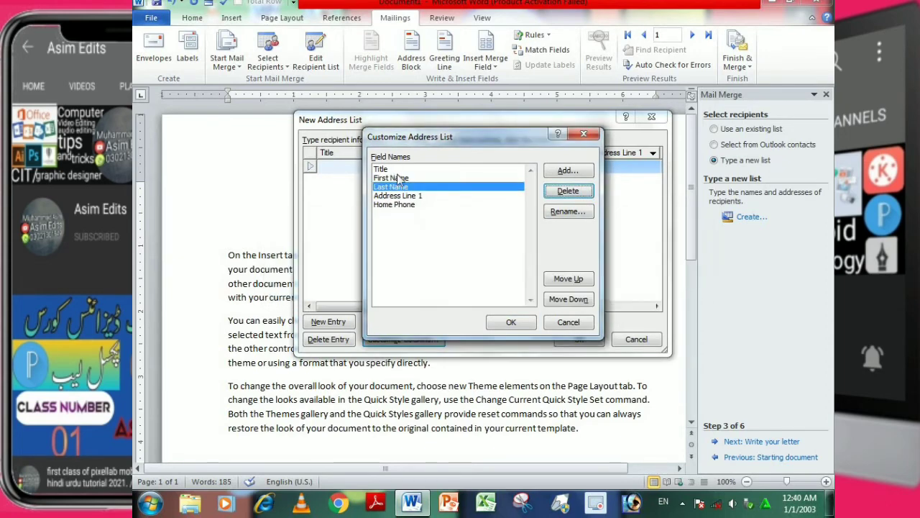
pyautogui.click(568, 192)
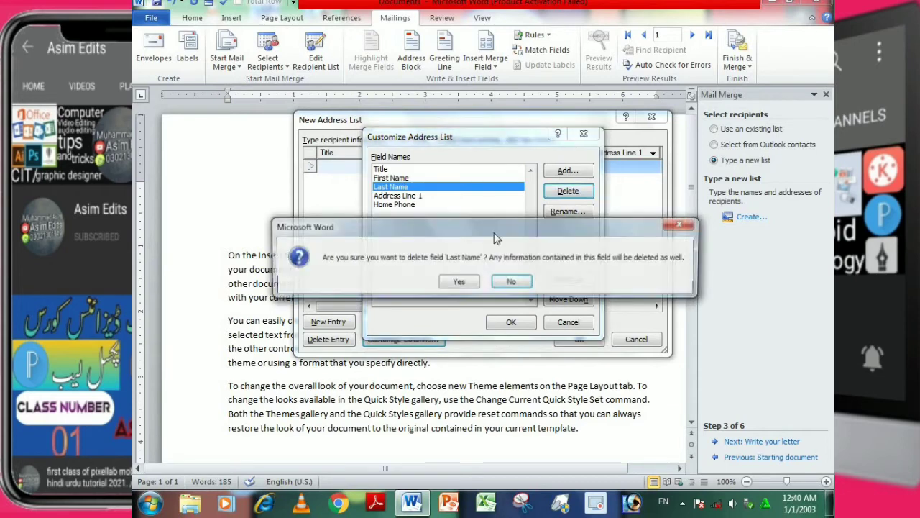
pyautogui.click(459, 283)
pyautogui.click(389, 170)
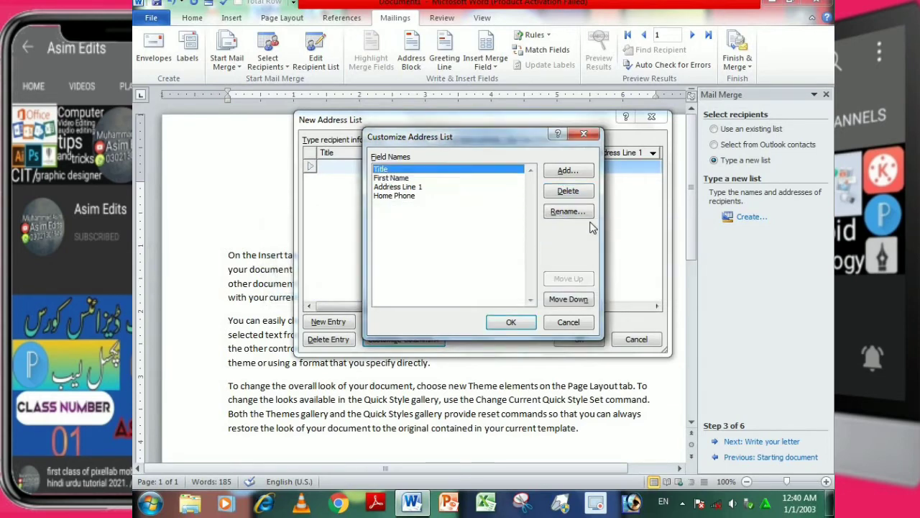
pyautogui.click(568, 190)
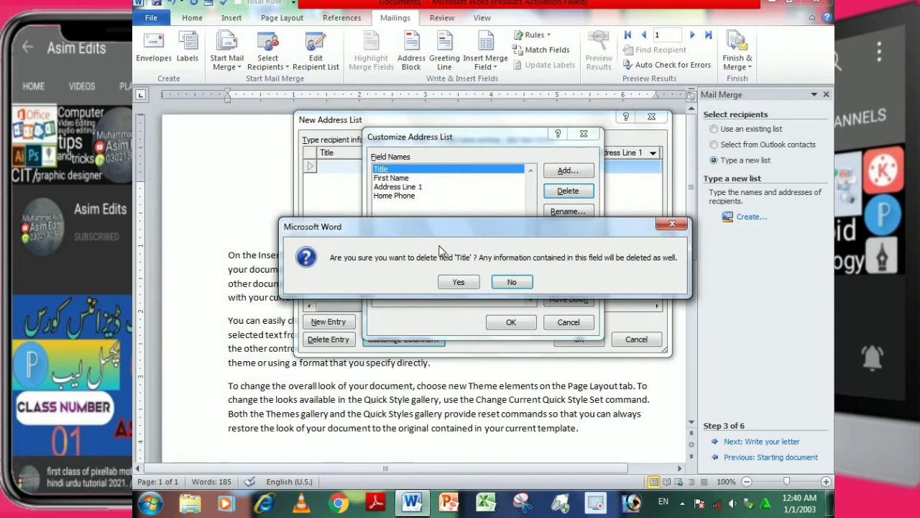
pyautogui.click(459, 285)
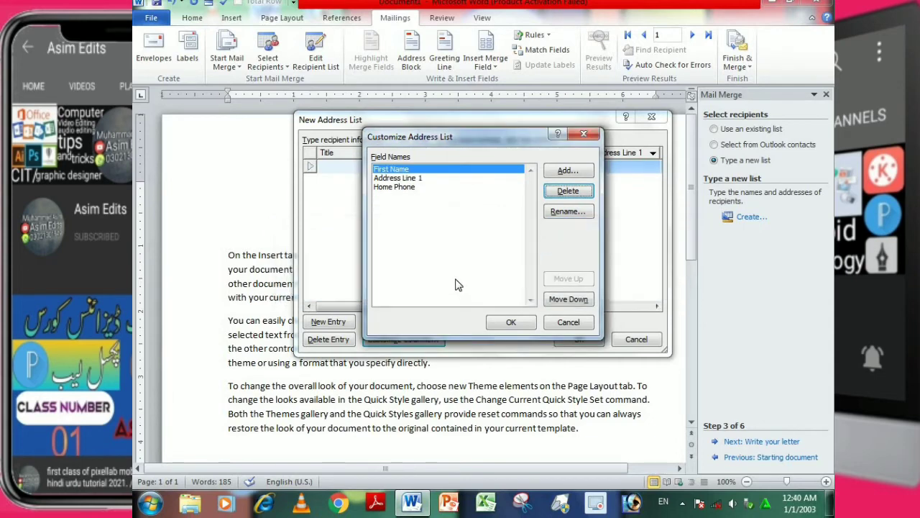
pyautogui.click(522, 324)
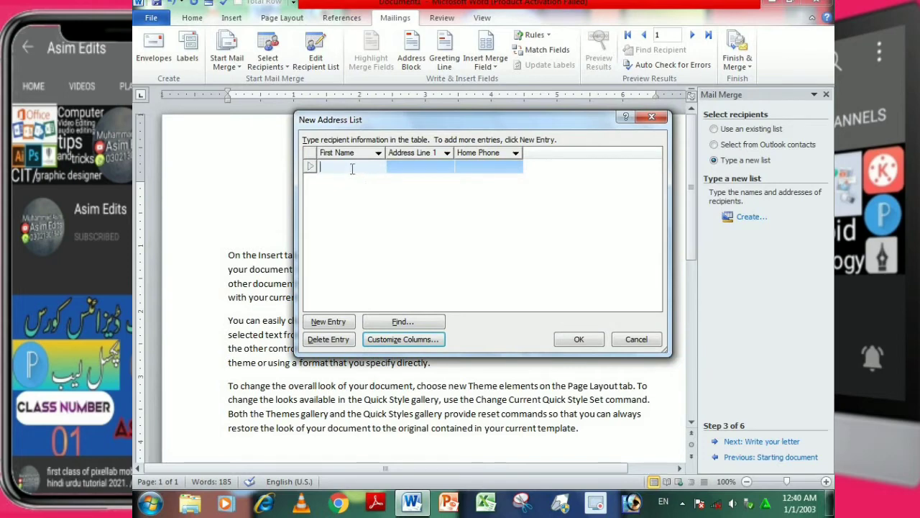
# Fill in the first address list entry with the recipient's first name, address and home phone number.
pyautogui.write('as')
pyautogui.write('im')
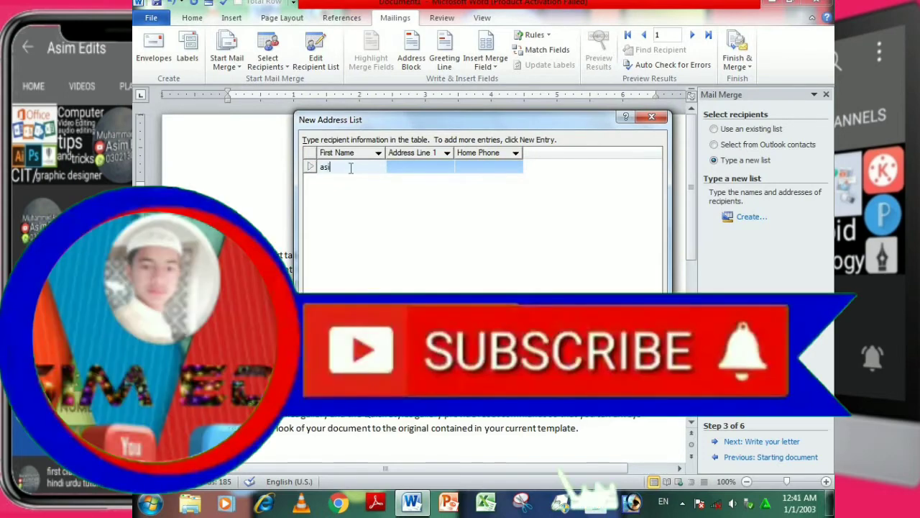
pyautogui.click(416, 168)
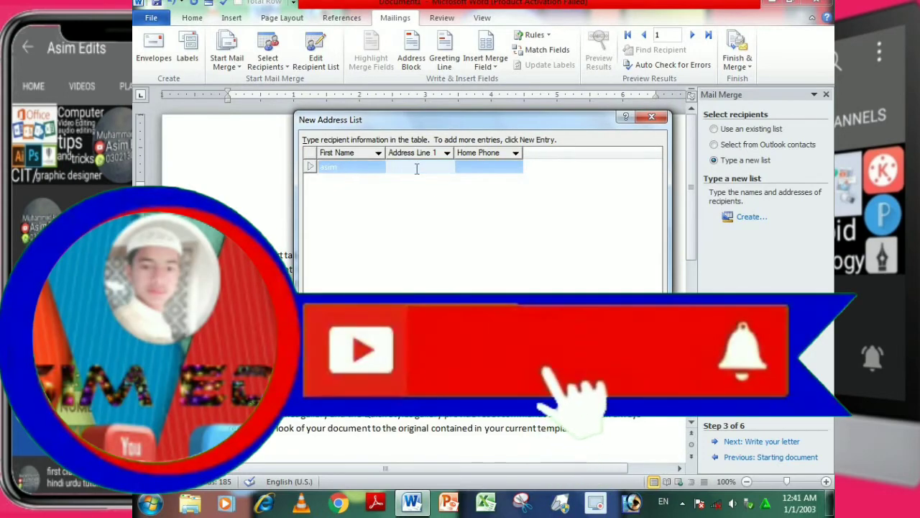
pyautogui.write('tand')
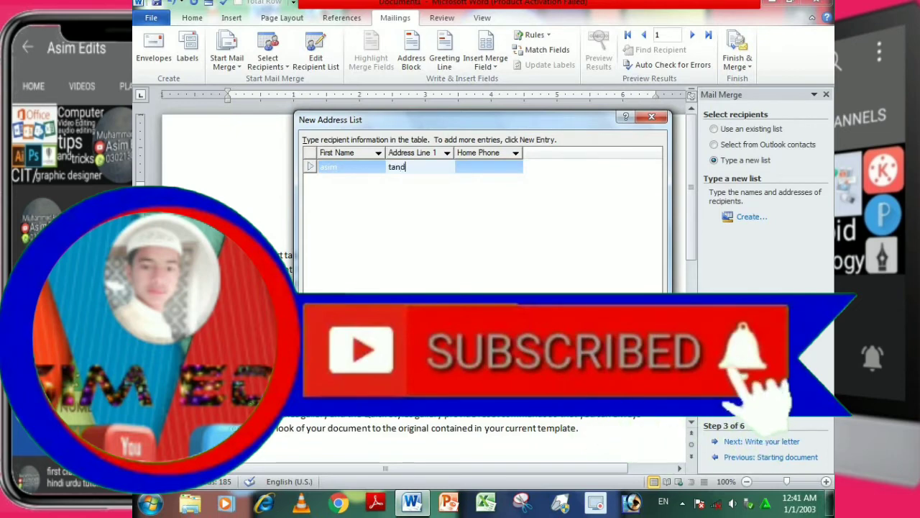
pyautogui.write('o')
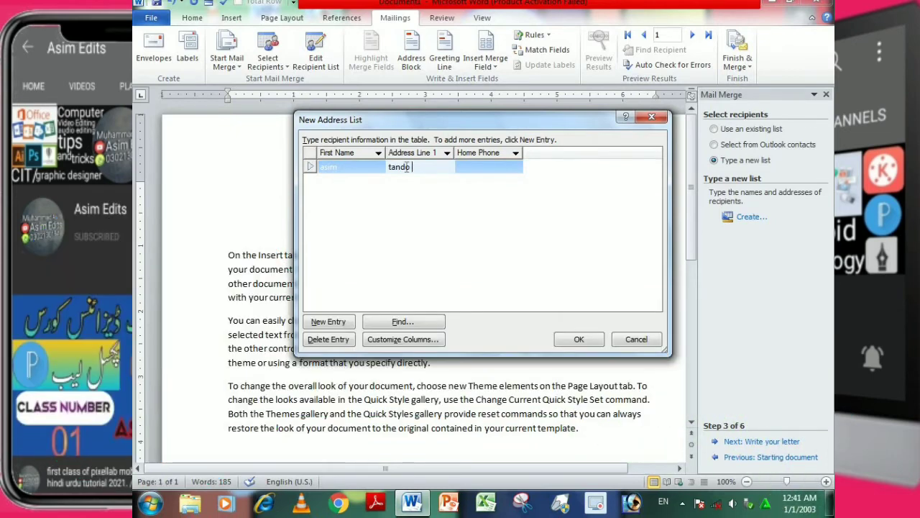
pyautogui.write(' adam')
pyautogui.click(487, 167)
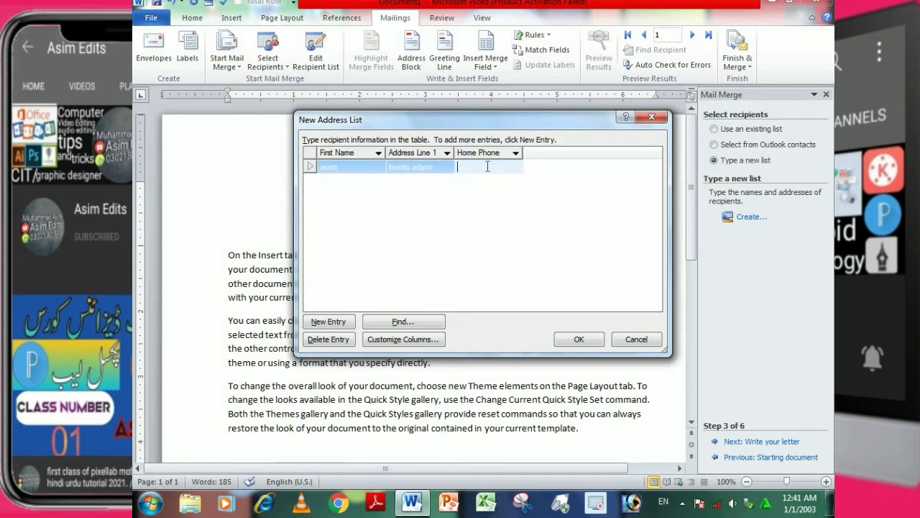
pyautogui.write('0302')
# Add a second entry to the address list with another recipient's first name, address and home phone number.
pyautogui.click(337, 325)
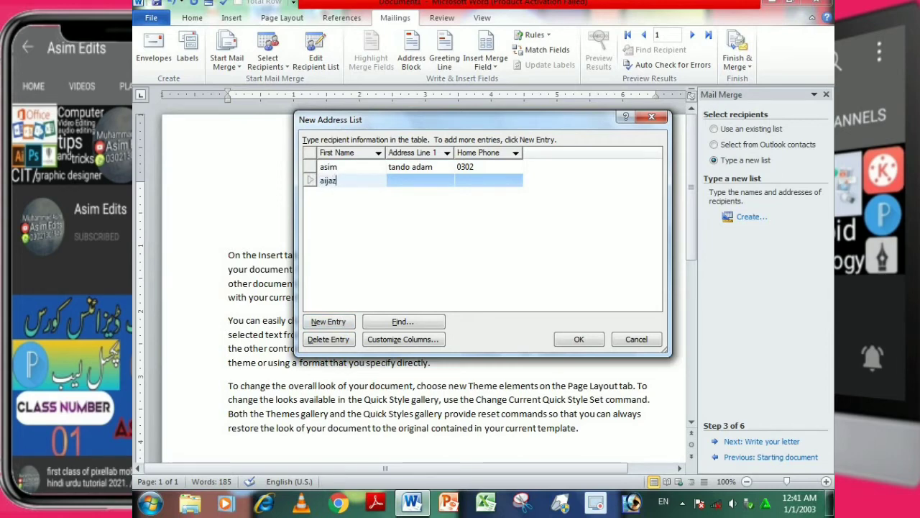
pyautogui.click(404, 181)
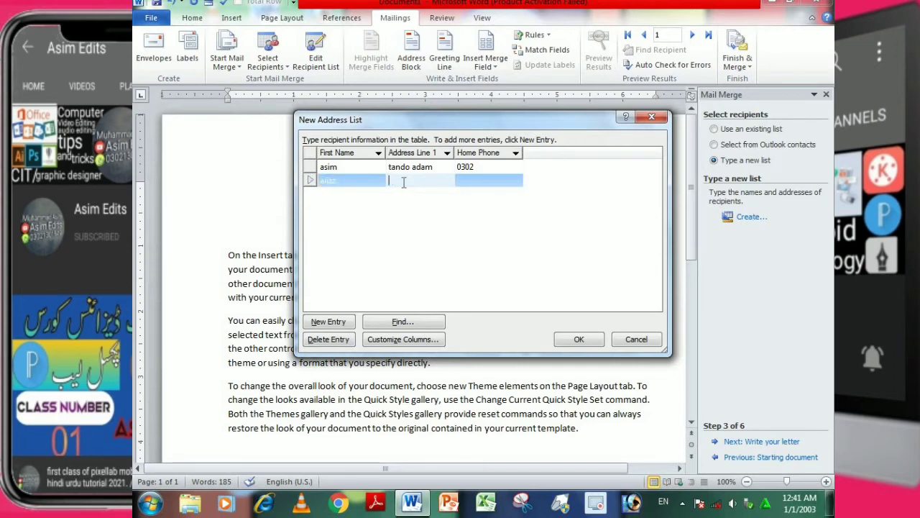
pyautogui.write('hyd')
pyautogui.click(497, 181)
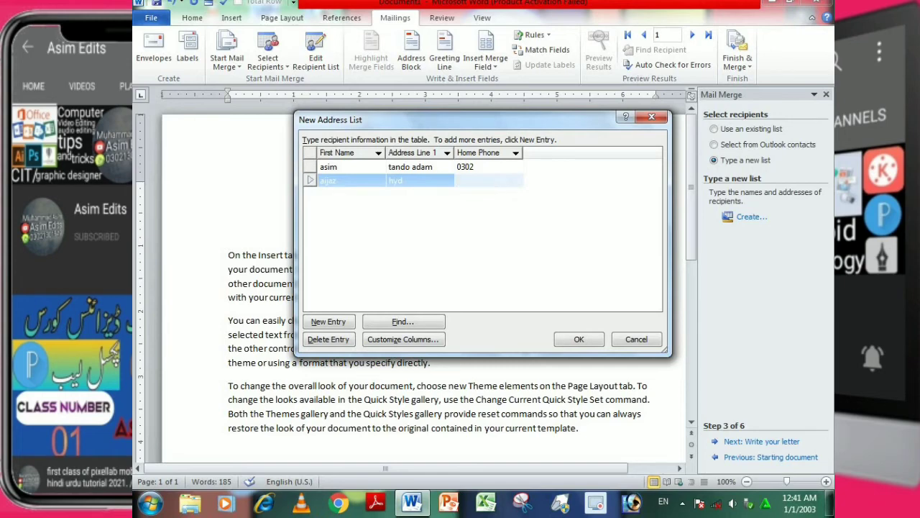
pyautogui.write('456')
# Add a third entry to the address list and fill in its first name, address and home phone number.
pyautogui.click(335, 324)
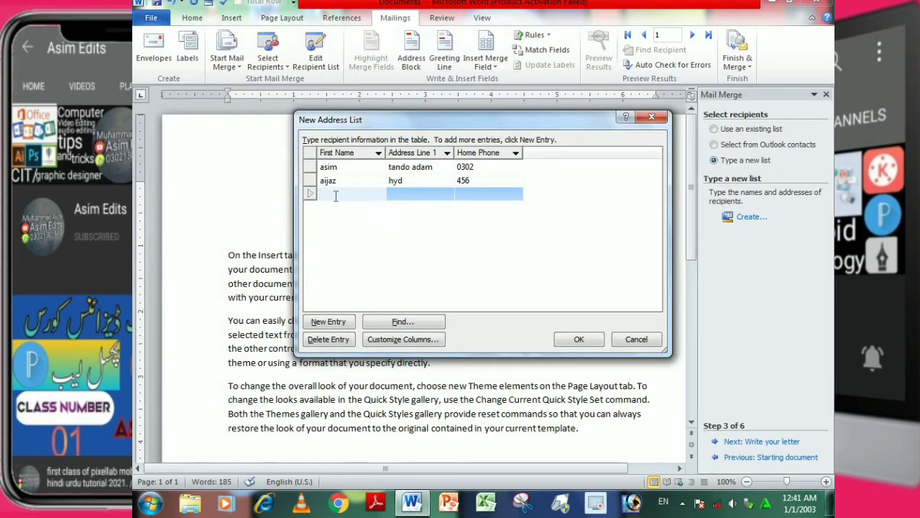
pyautogui.write('imdad')
pyautogui.click(411, 194)
pyautogui.write('f')
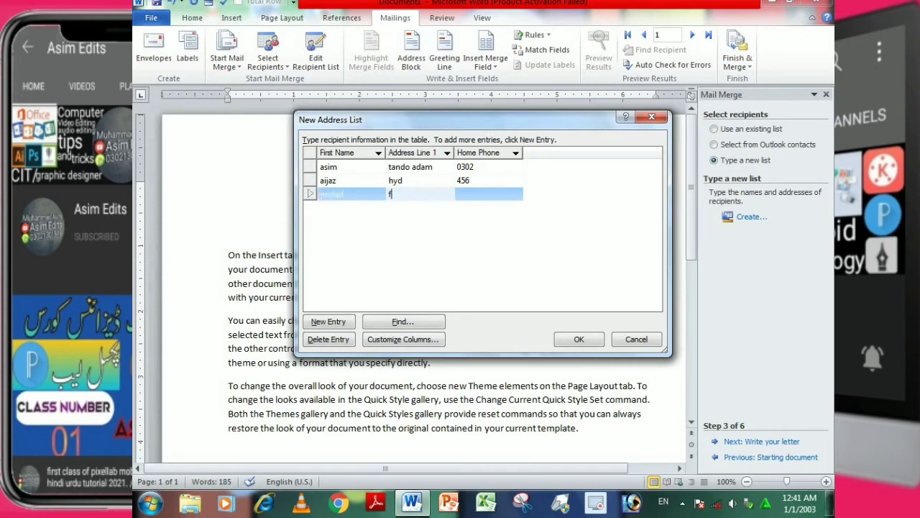
pyautogui.write('gd')
pyautogui.click(499, 195)
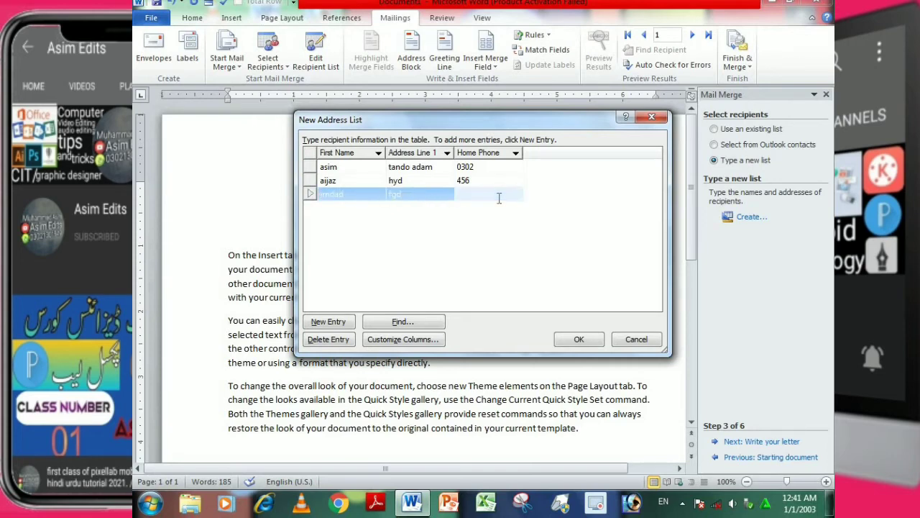
# Save the address list as 123 in My Data Sources and accept all its recipients for the merge.
pyautogui.click(581, 341)
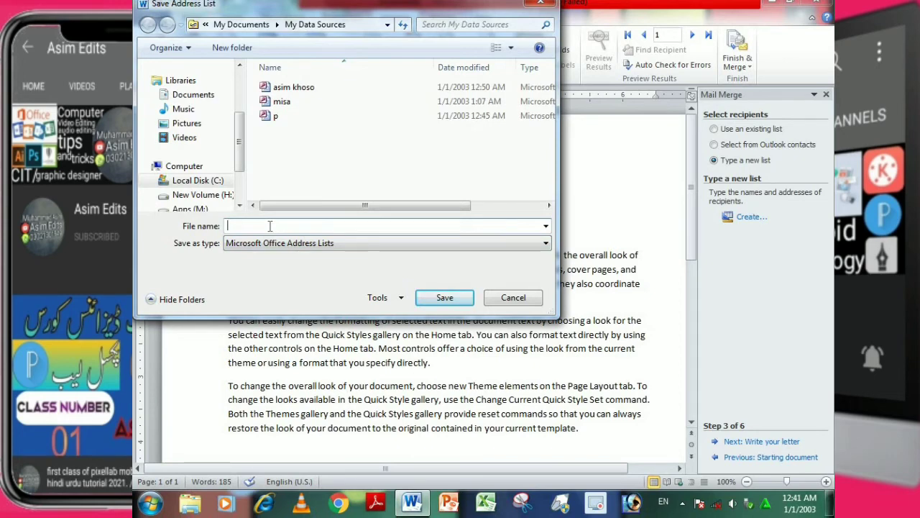
pyautogui.write('123')
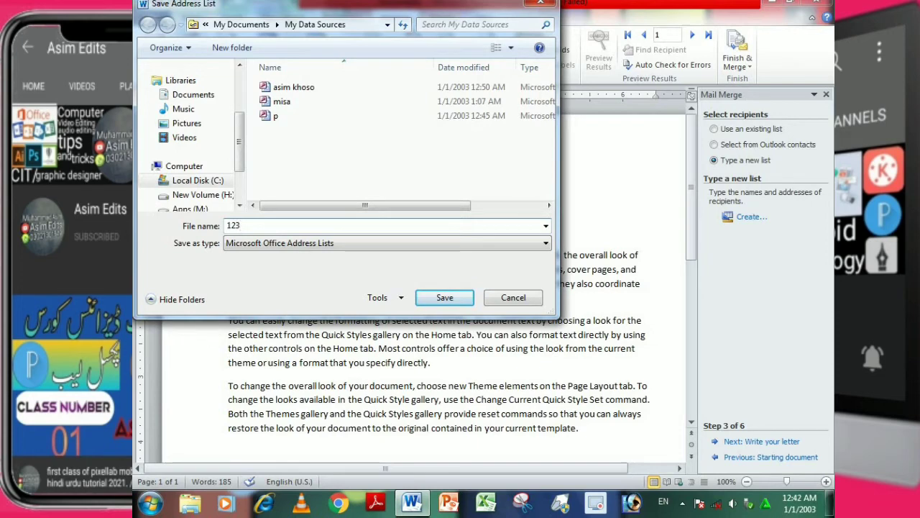
pyautogui.click(428, 300)
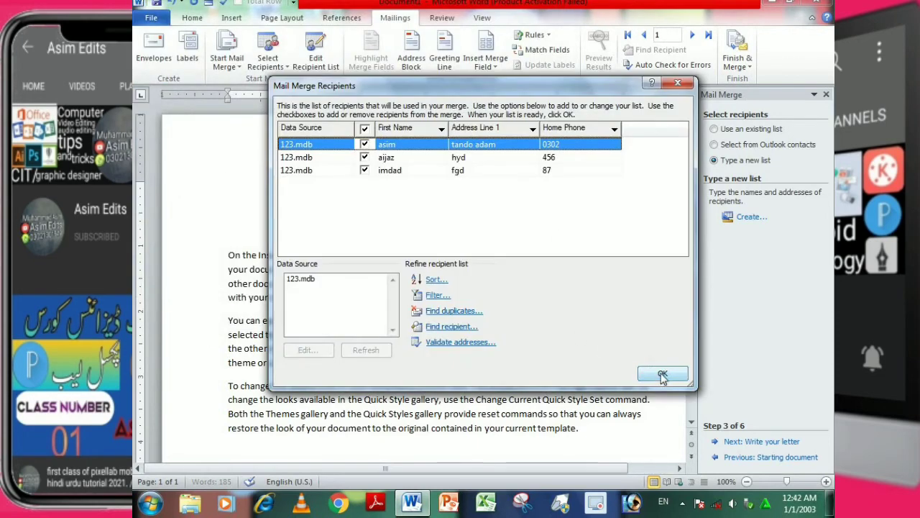
pyautogui.click(659, 374)
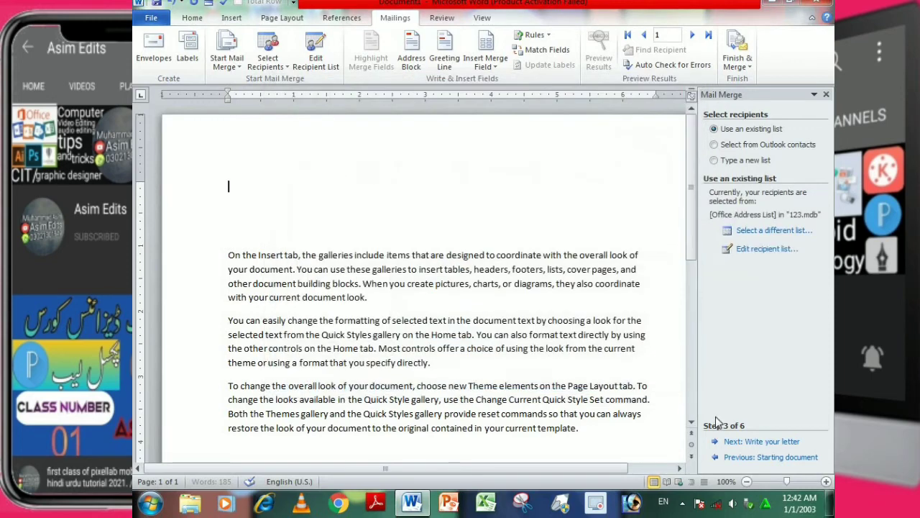
# Advance the merge to writing the letter and insert an address block with the default name format above the body text.
pyautogui.click(758, 443)
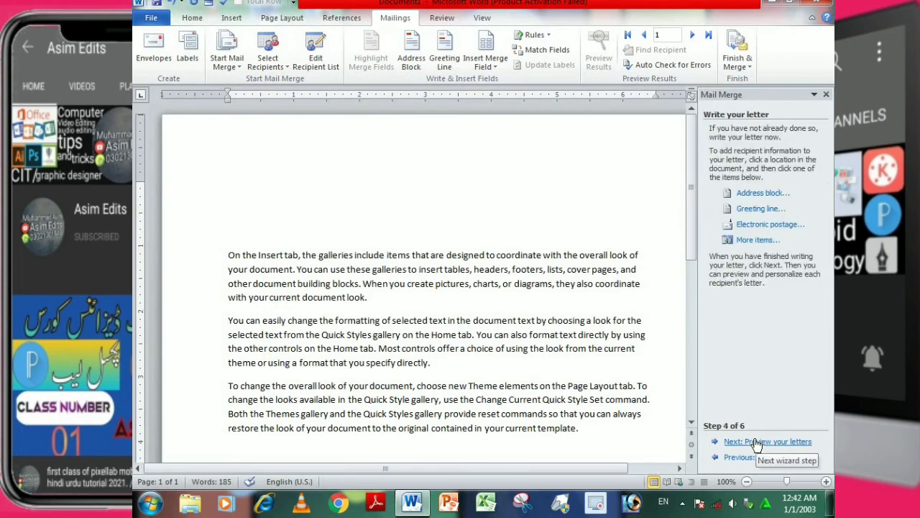
pyautogui.click(756, 199)
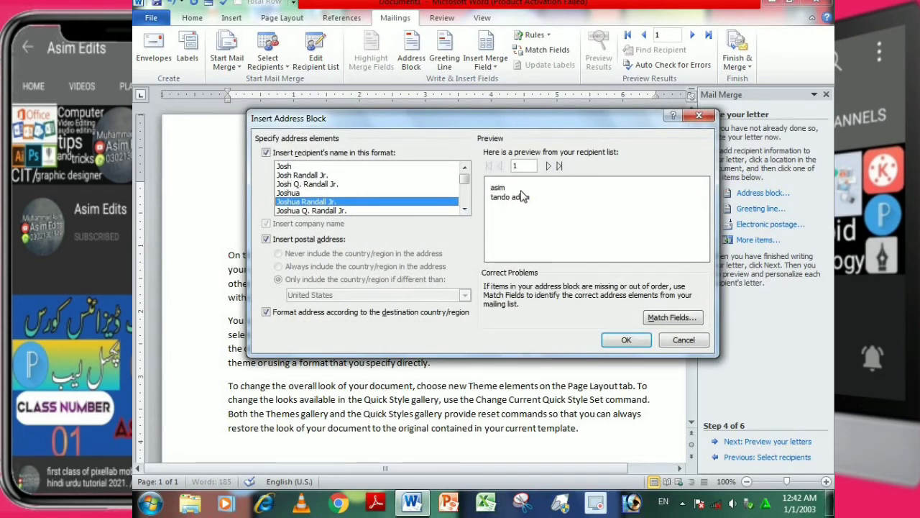
pyautogui.scroll(-2, 336, 203)
pyautogui.scroll(2, 321, 183)
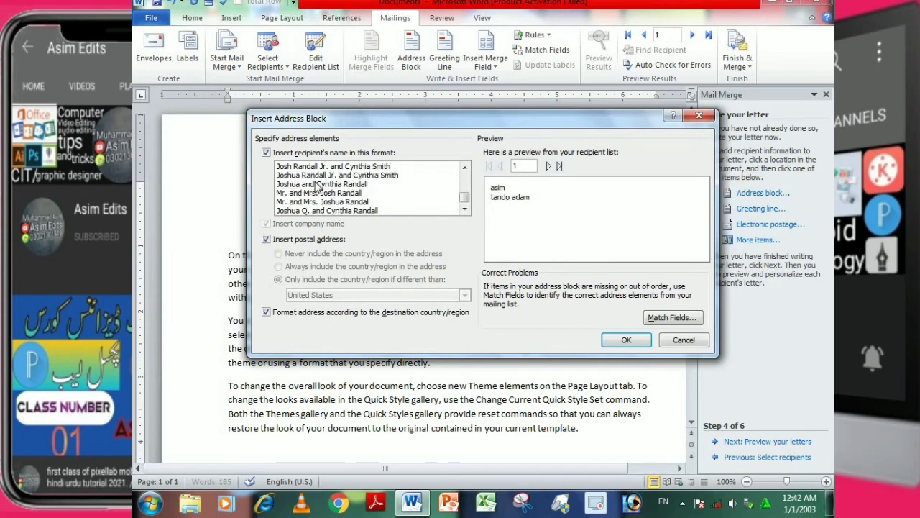
pyautogui.scroll(-2, 322, 183)
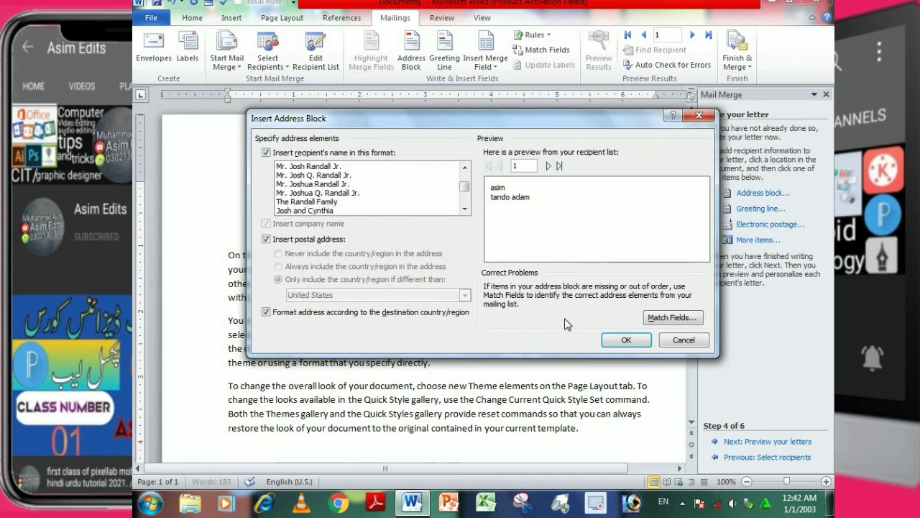
pyautogui.click(626, 339)
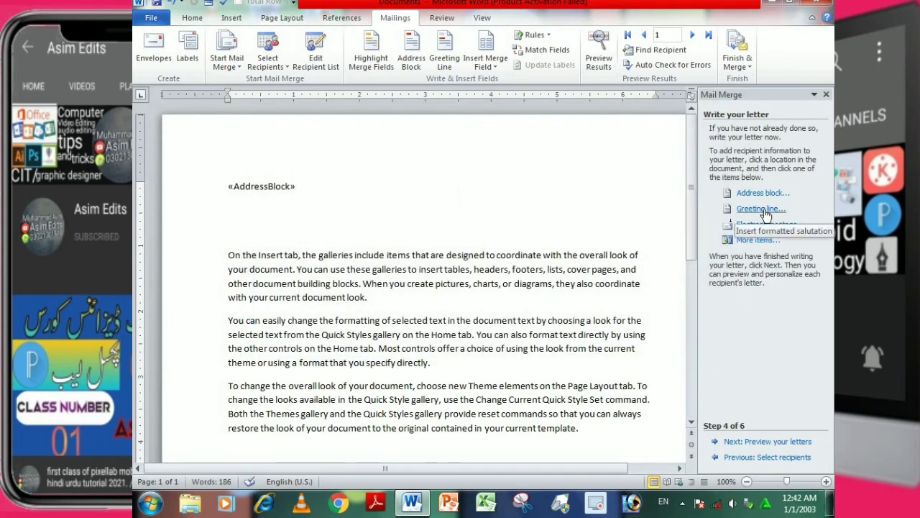
# Insert a greeting line with the "Dear" salutation and a comma directly after the address block.
pyautogui.click(762, 210)
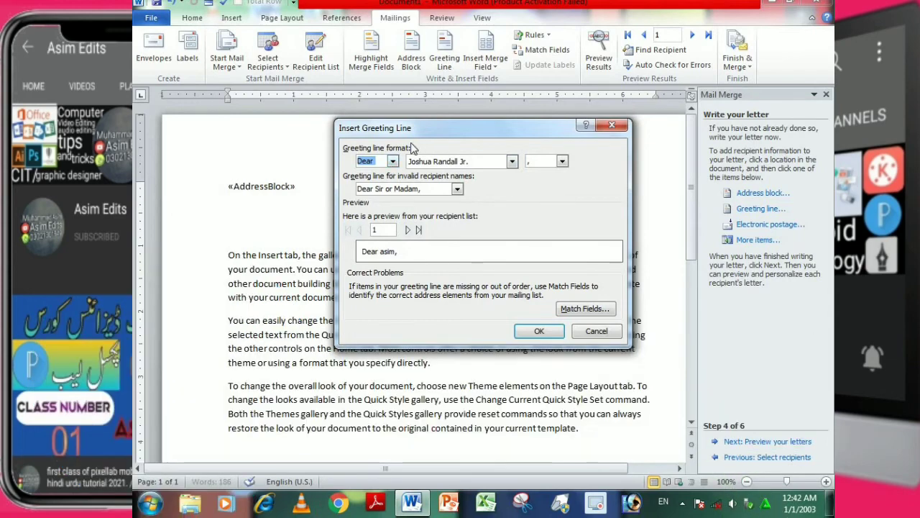
pyautogui.click(393, 163)
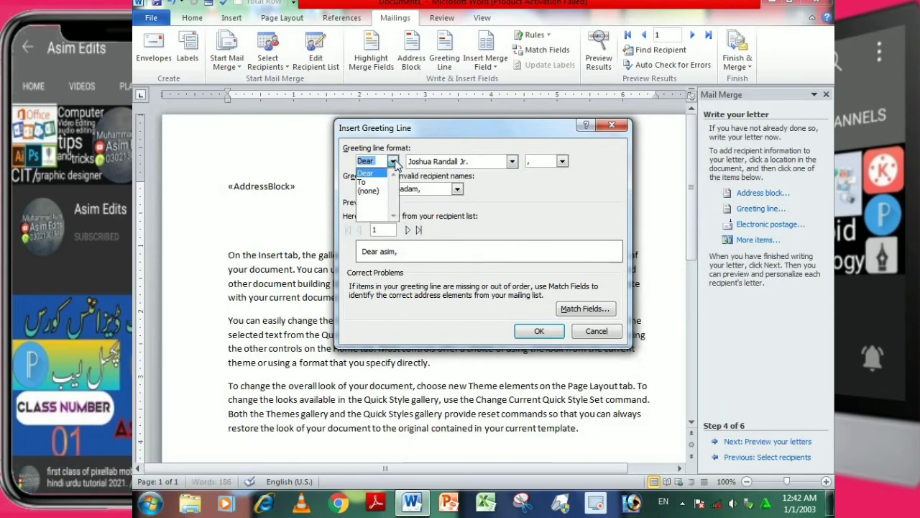
pyautogui.click(377, 174)
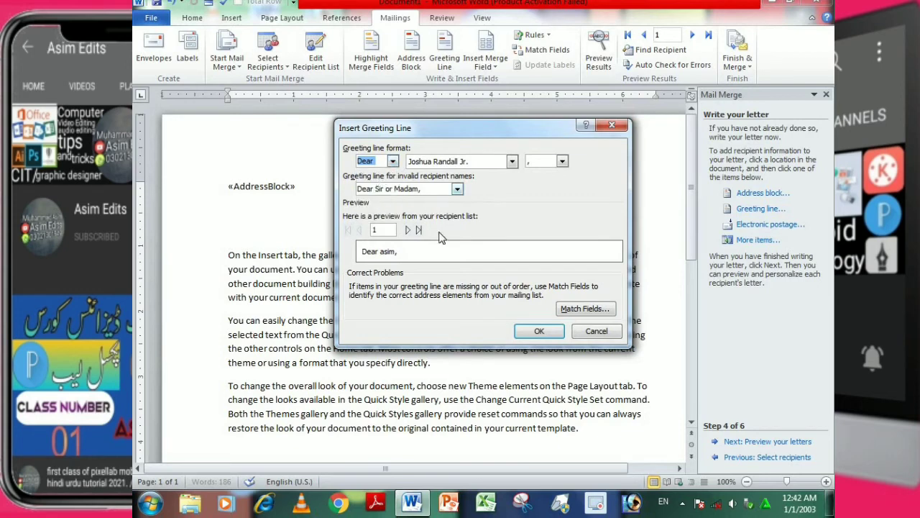
pyautogui.click(543, 332)
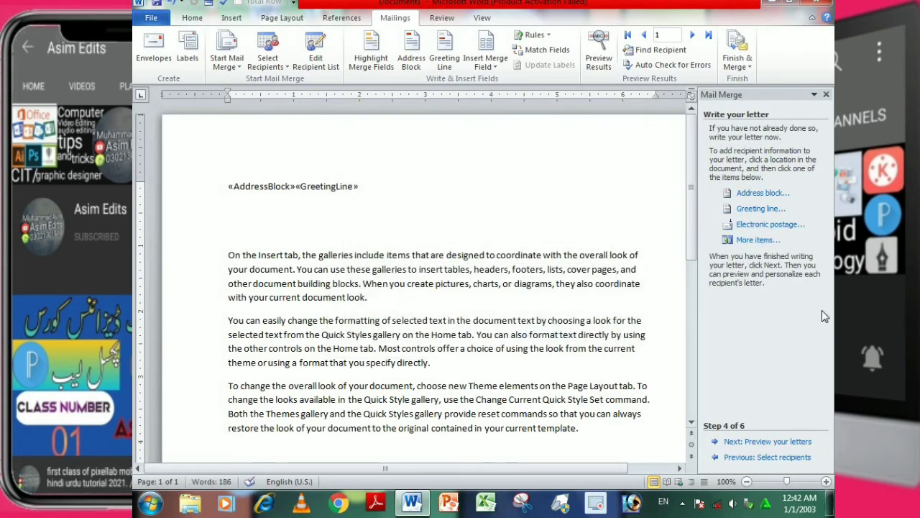
# Preview the letters, advance to completing the merge, and merge records 1 to 3 into a new document for individual editing.
pyautogui.click(745, 443)
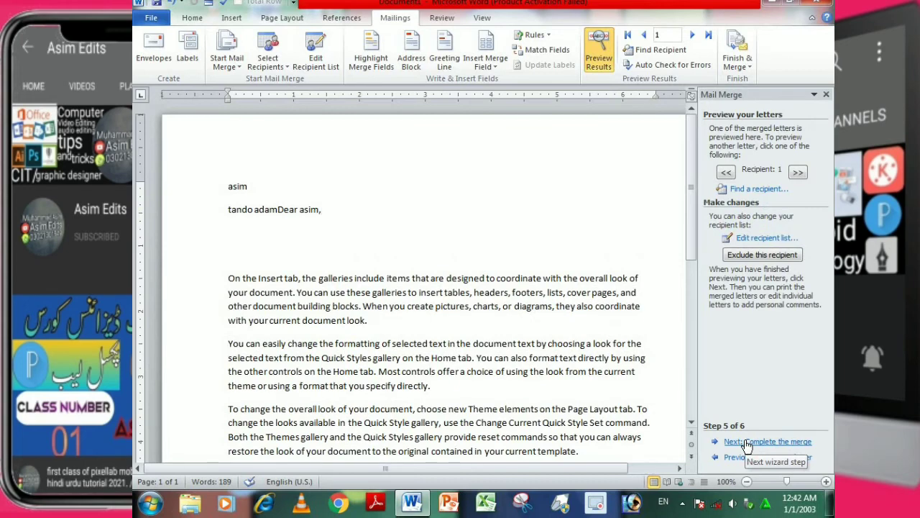
pyautogui.click(745, 442)
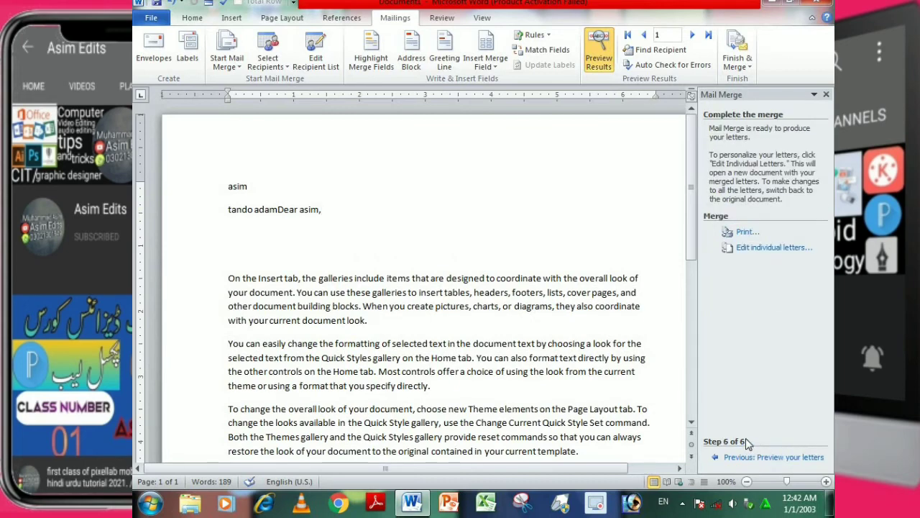
pyautogui.click(771, 250)
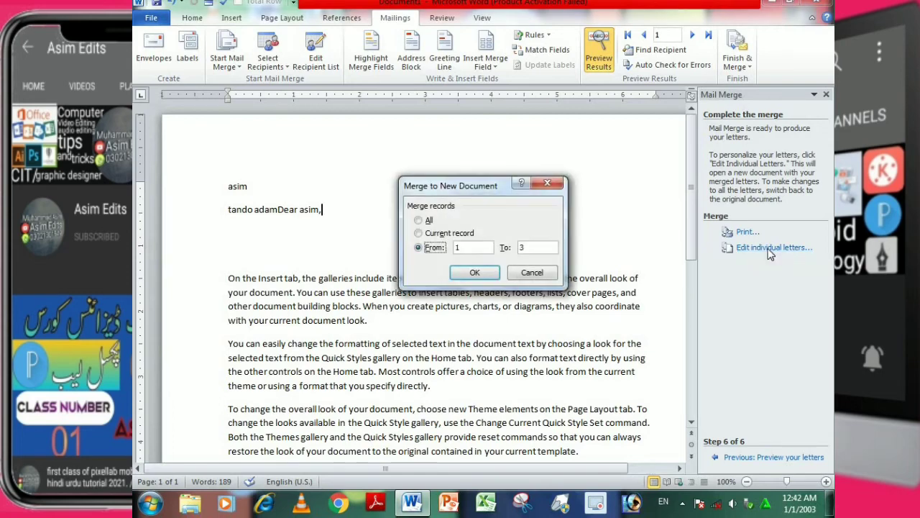
pyautogui.click(428, 220)
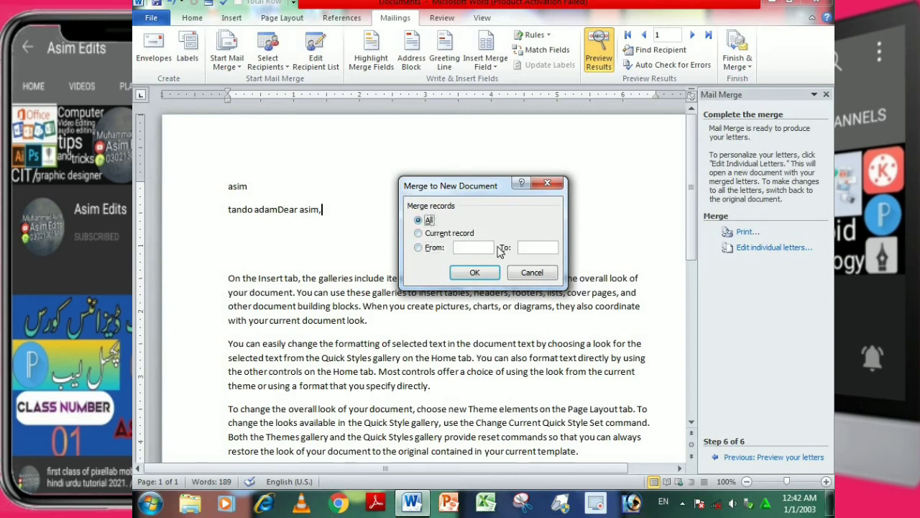
pyautogui.click(436, 247)
pyautogui.write('1')
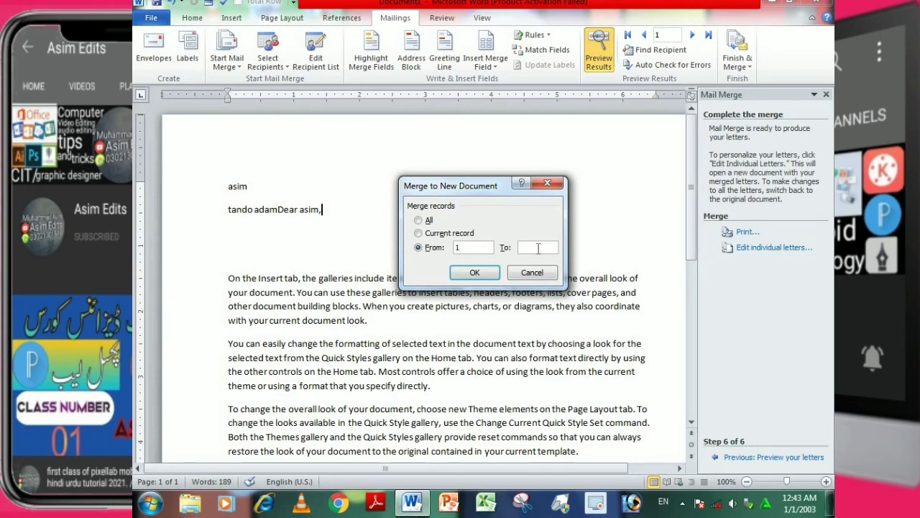
pyautogui.click(475, 274)
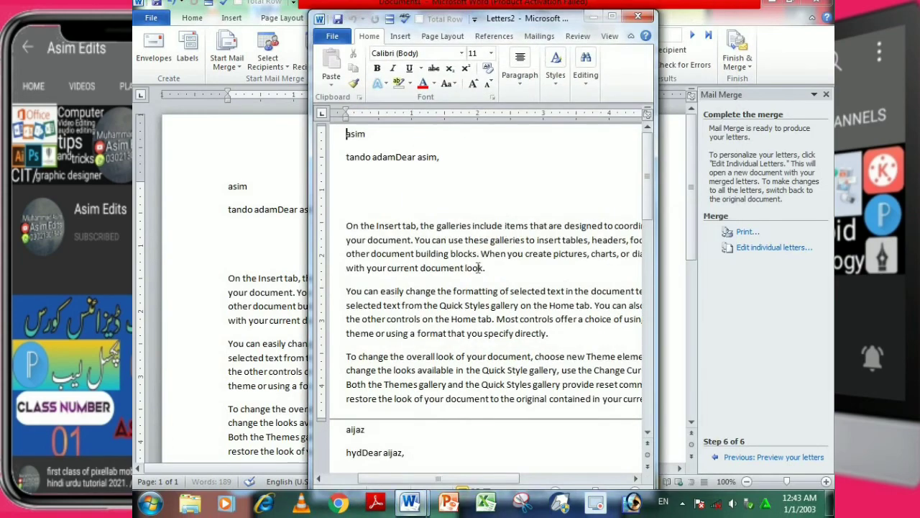
# Maximize the merged letters document and review the address and greeting in each recipient's letter.
pyautogui.click(612, 16)
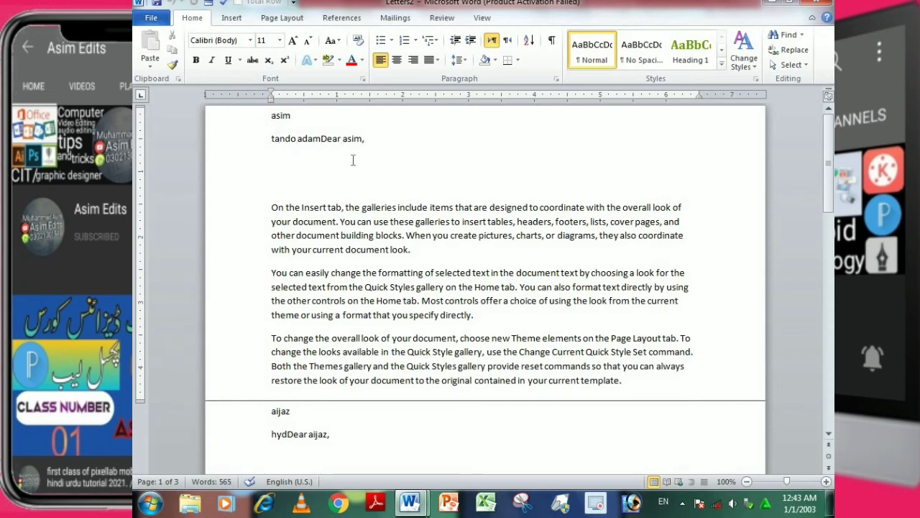
pyautogui.scroll(-1, 266, 388)
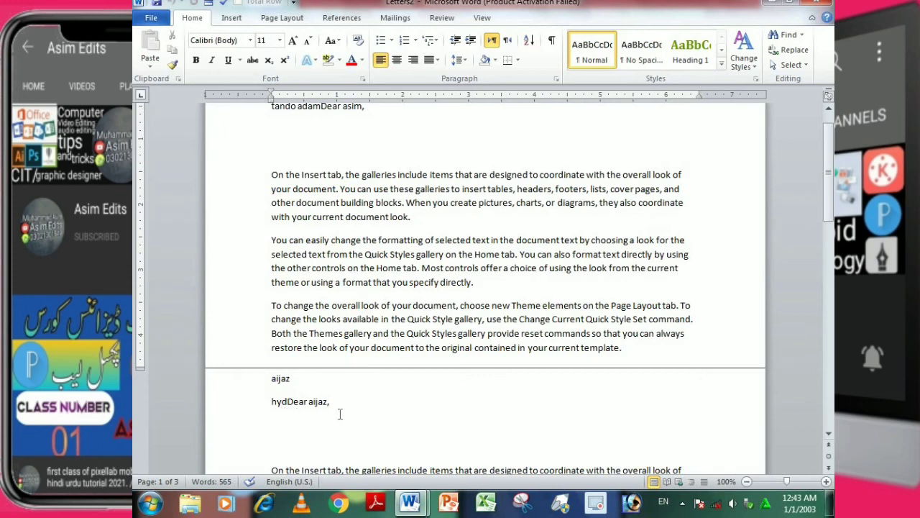
pyautogui.scroll(-8, 323, 409)
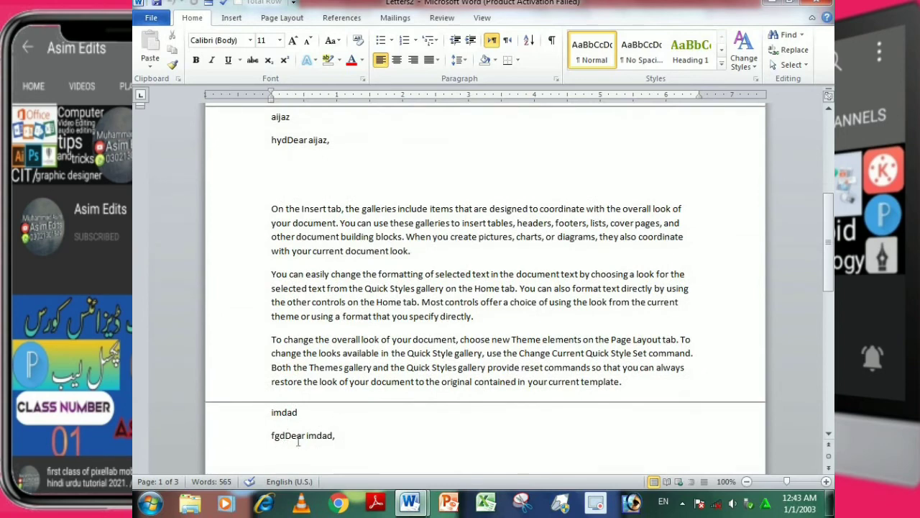
pyautogui.scroll(-13, 316, 431)
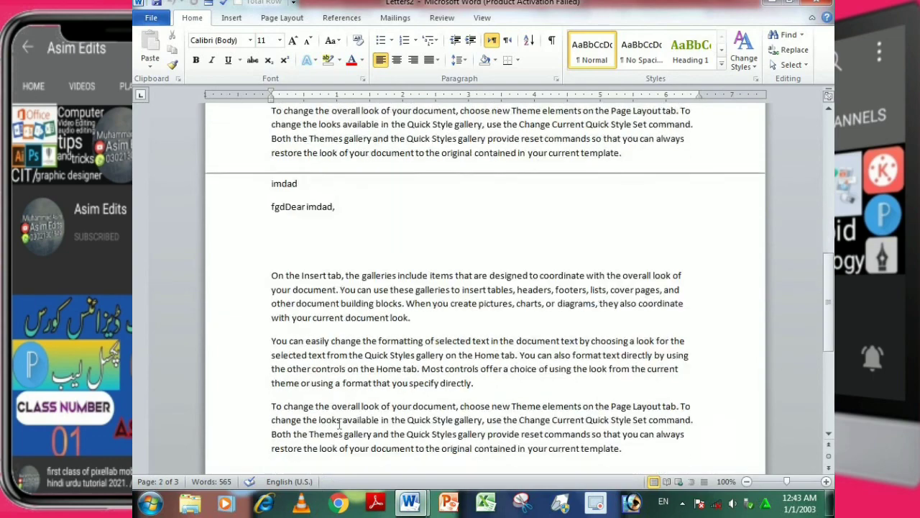
pyautogui.scroll(-3, 343, 424)
pyautogui.scroll(20, 343, 421)
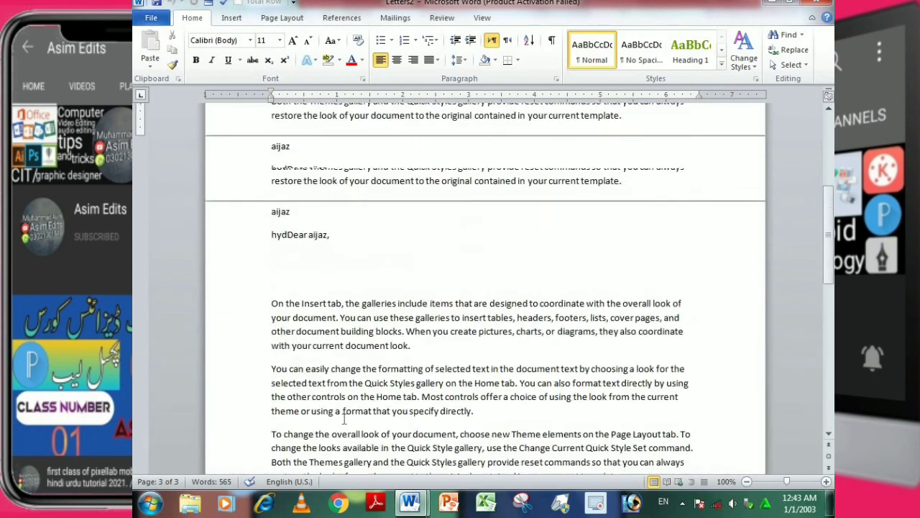